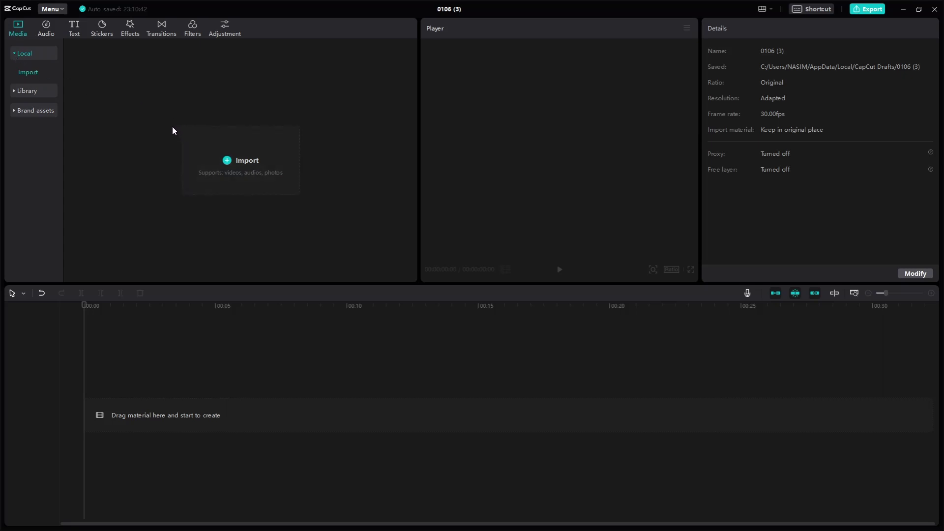
Collapse the Local media section so the Library entry is reachable
{"action": "left_click", "coordinate": [15, 53]}
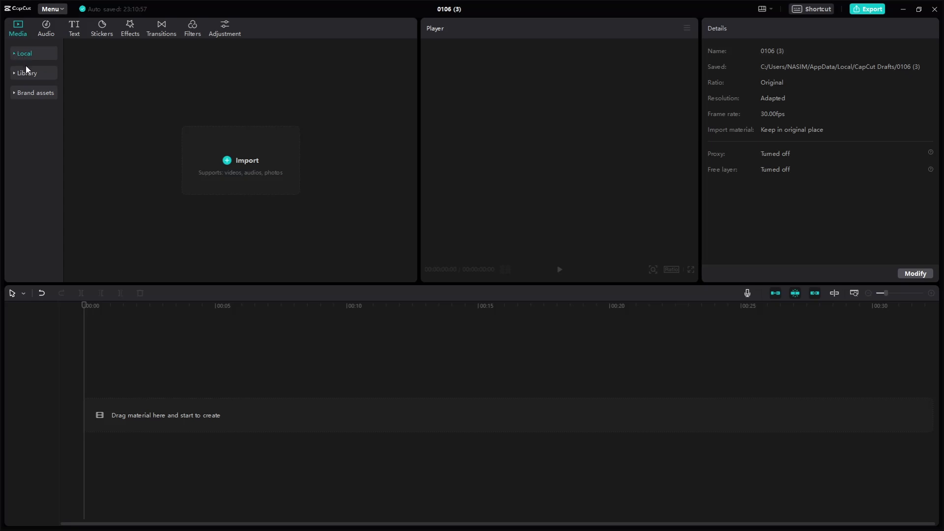
Browse the Library categories Trending, Christmas&New Year, Background, Green Screen and Atmosphere
{"action": "left_click", "coordinate": [13, 73]}
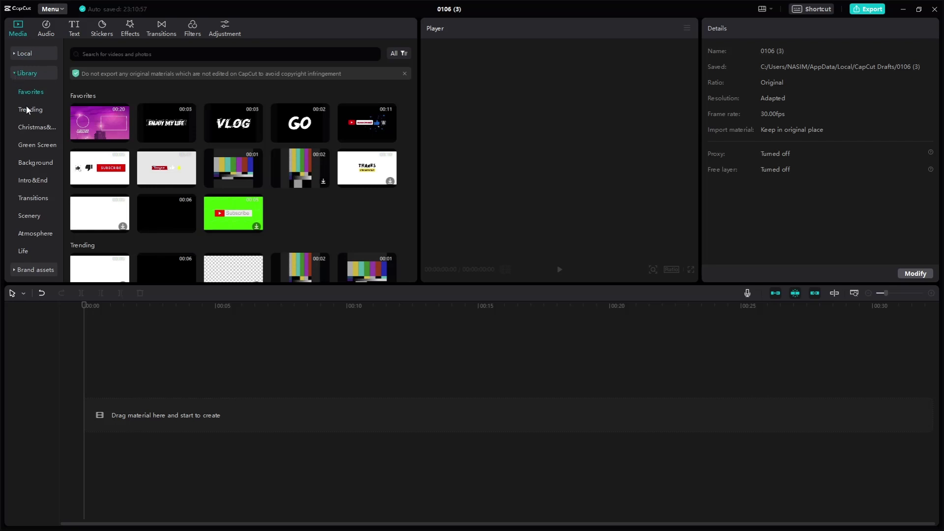
{"action": "scroll", "coordinate": [25, 105], "scroll_direction": "down", "scroll_amount": 1}
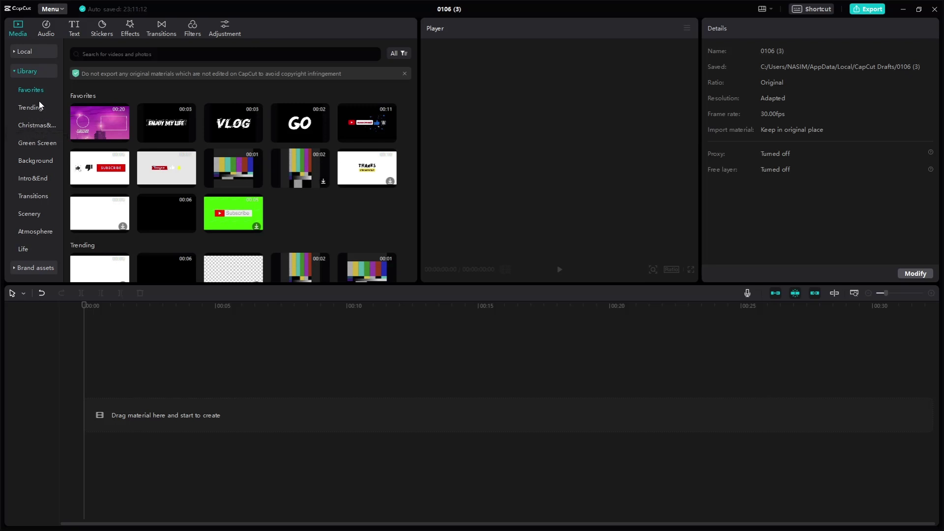
{"action": "left_click", "coordinate": [30, 108]}
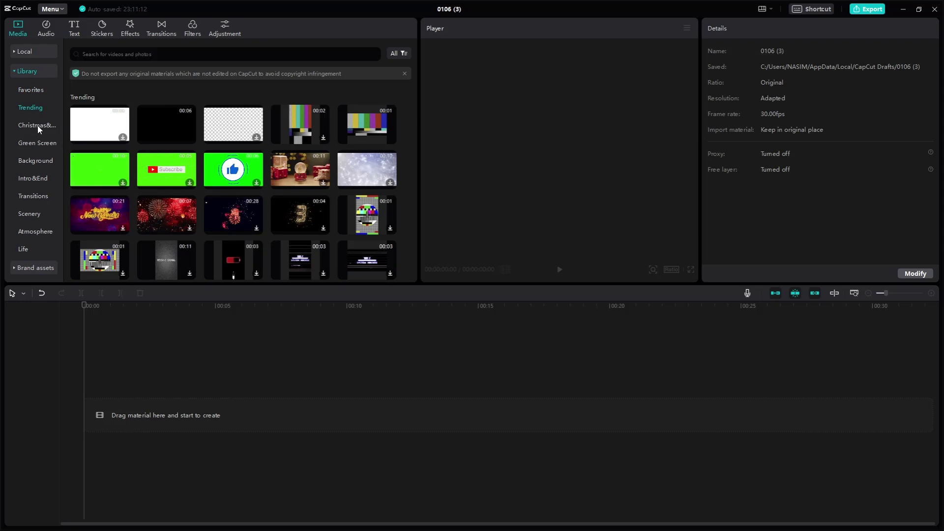
{"action": "left_click", "coordinate": [37, 126]}
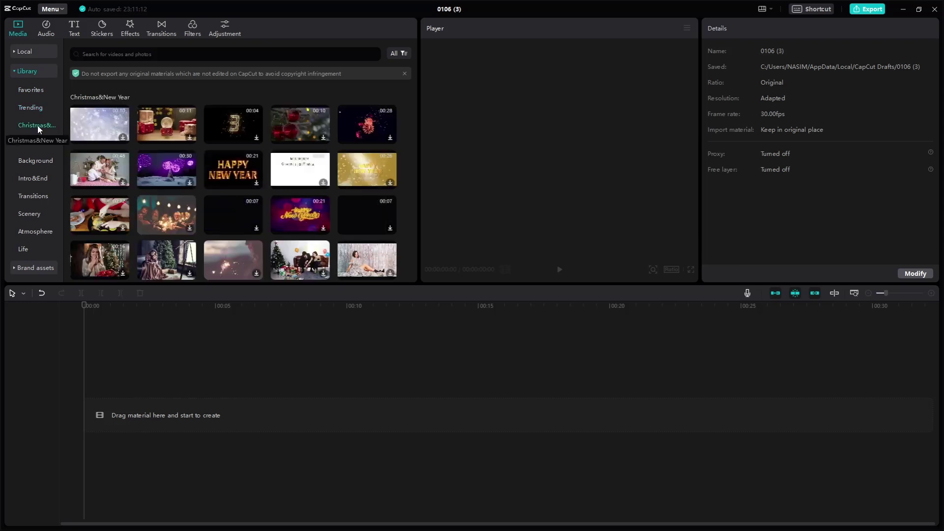
{"action": "left_click", "coordinate": [36, 160]}
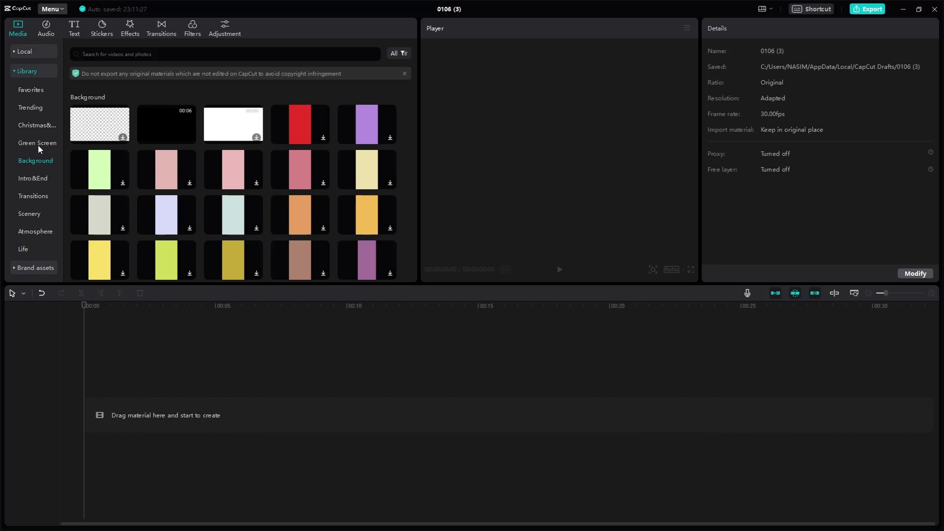
{"action": "left_click", "coordinate": [38, 145]}
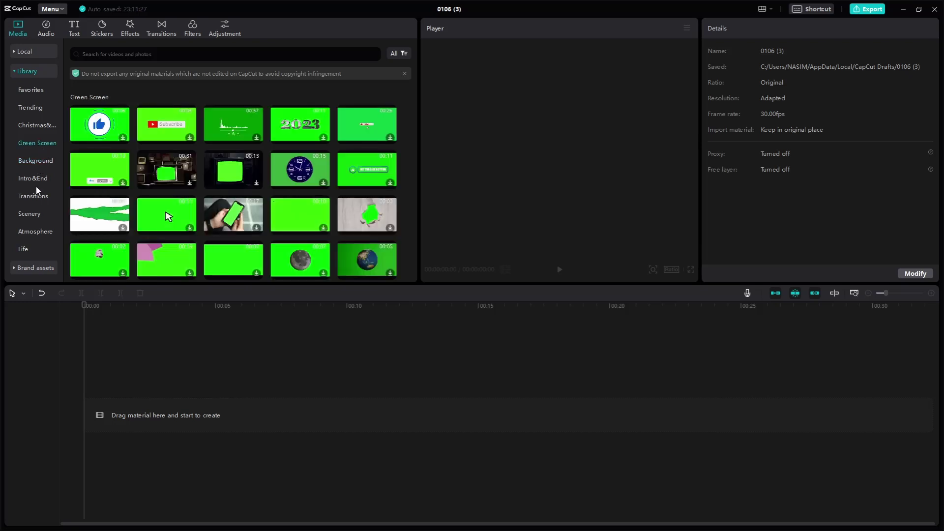
{"action": "left_click", "coordinate": [33, 226]}
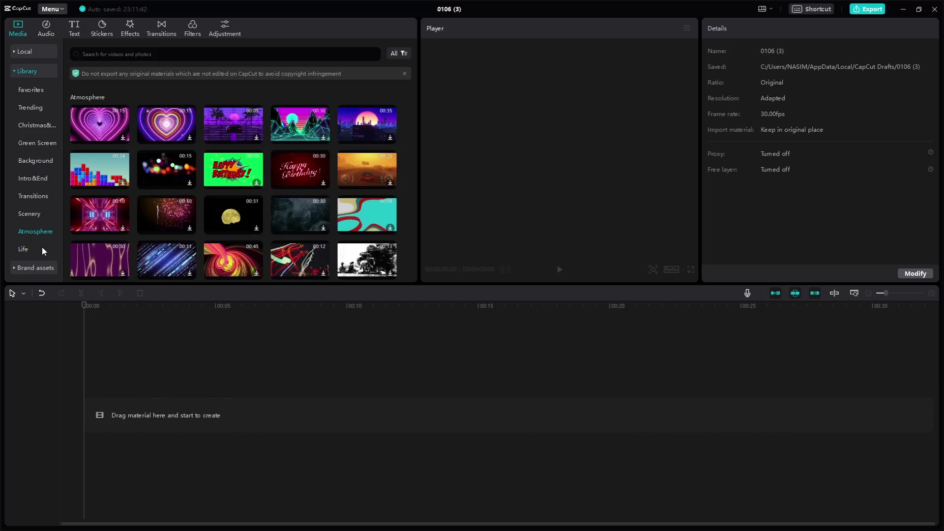
Download the blurred party-lights bokeh clip and add it as the first timeline track
{"action": "mouse_move", "coordinate": [167, 170]}
{"action": "left_click", "coordinate": [170, 169]}
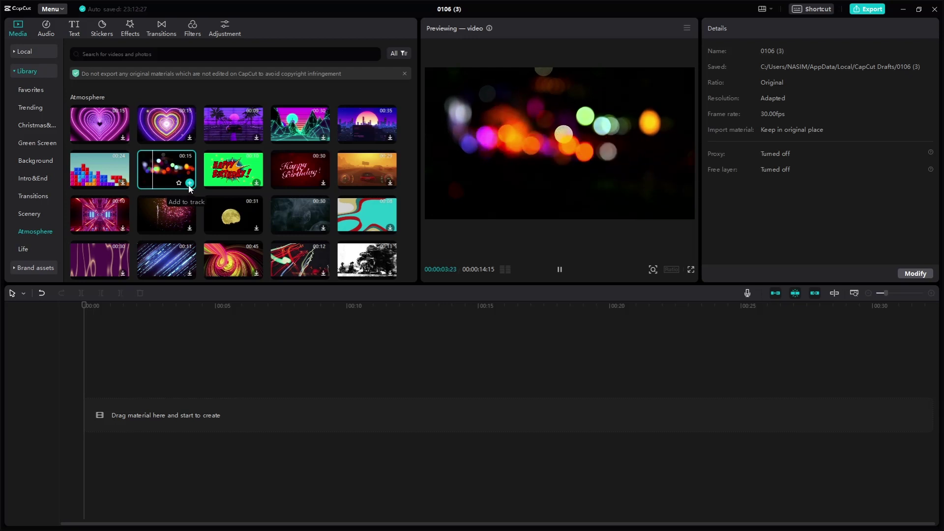
{"action": "left_click", "coordinate": [190, 182]}
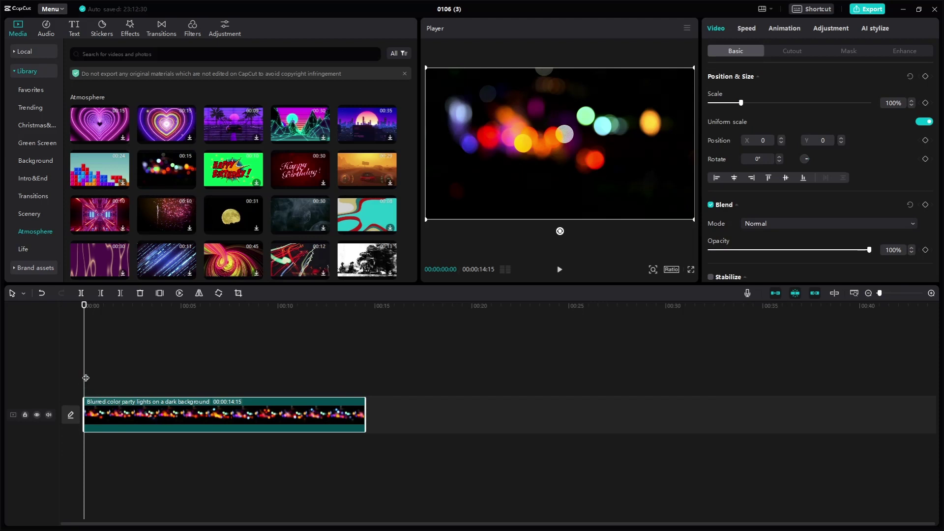
Scrub a few seconds into the bokeh clip, then look at the Life clips and Brand assets
{"action": "mouse_move", "coordinate": [85, 378]}
{"action": "left_mouse_down"}
{"action": "mouse_move", "coordinate": [282, 379]}
{"action": "mouse_move", "coordinate": [163, 379]}
{"action": "left_mouse_up"}
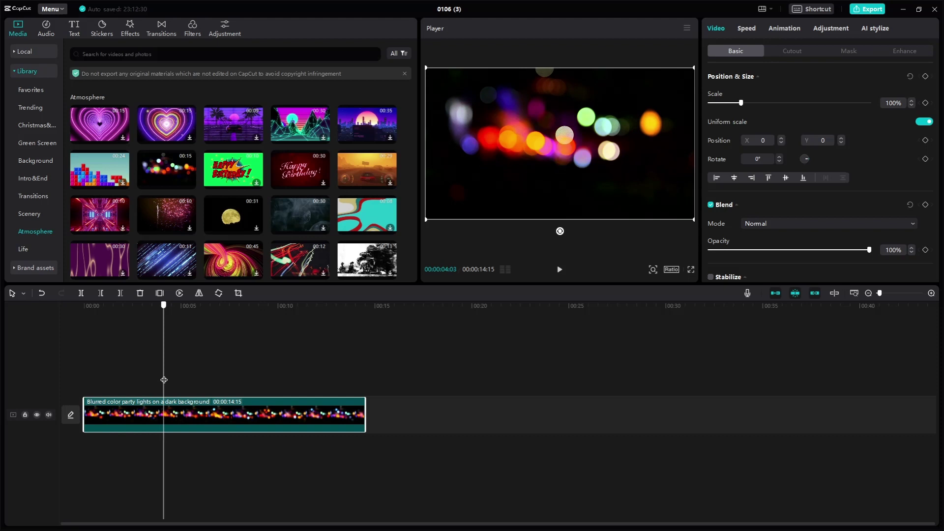
{"action": "left_click", "coordinate": [22, 251]}
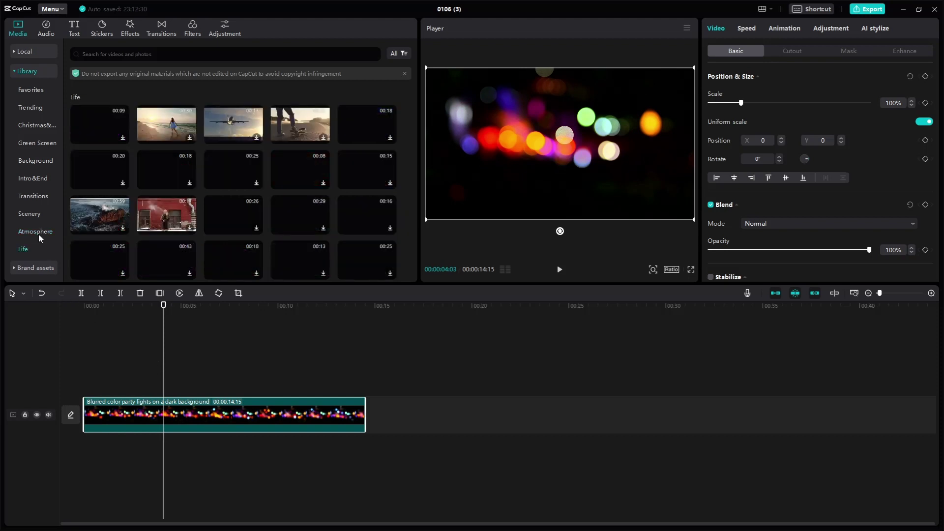
{"action": "scroll", "coordinate": [292, 188], "scroll_direction": "down", "scroll_amount": 2}
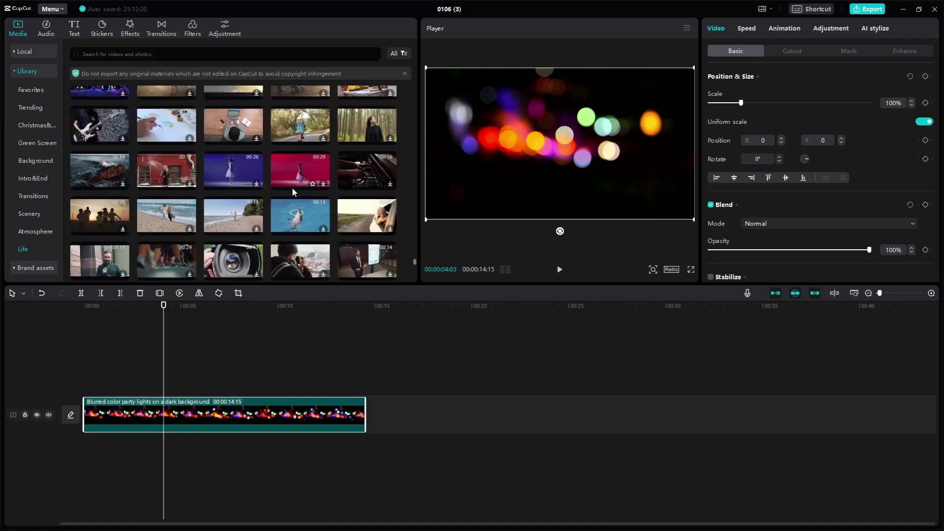
{"action": "scroll", "coordinate": [292, 188], "scroll_direction": "down", "scroll_amount": 3}
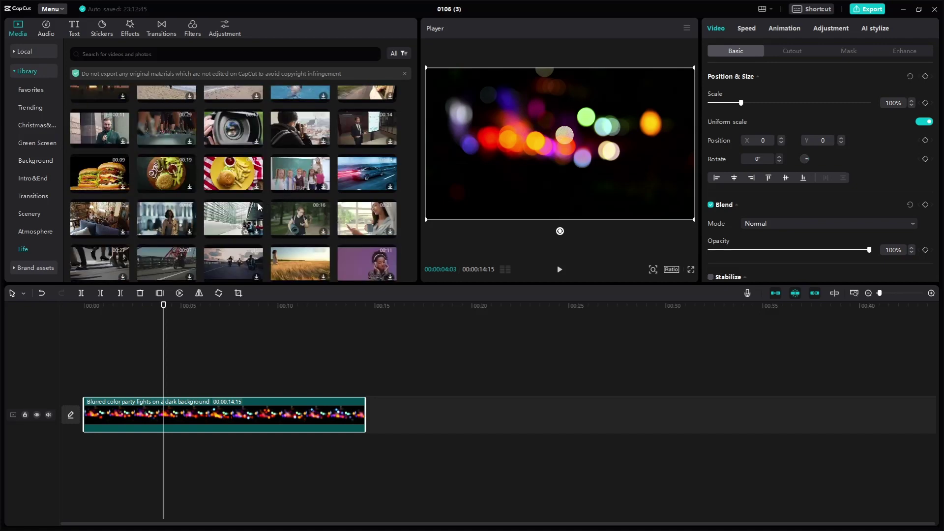
{"action": "scroll", "coordinate": [258, 203], "scroll_direction": "down", "scroll_amount": 3}
{"action": "scroll", "coordinate": [247, 209], "scroll_direction": "down", "scroll_amount": 3}
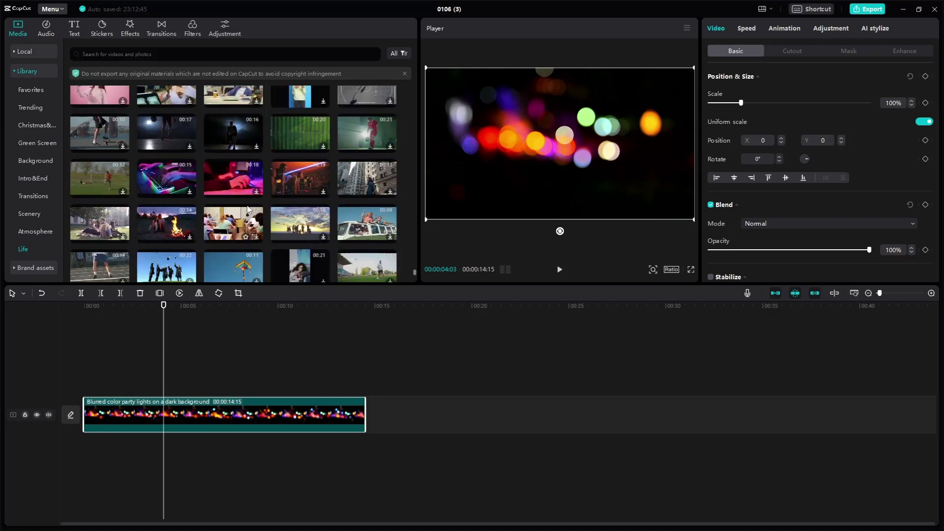
{"action": "scroll", "coordinate": [142, 229], "scroll_direction": "down", "scroll_amount": 3}
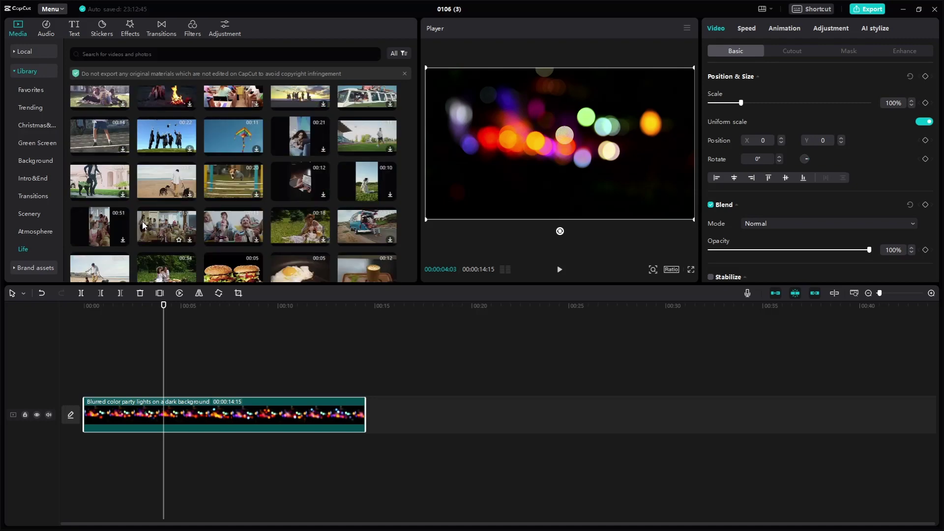
{"action": "scroll", "coordinate": [185, 197], "scroll_direction": "down", "scroll_amount": 3}
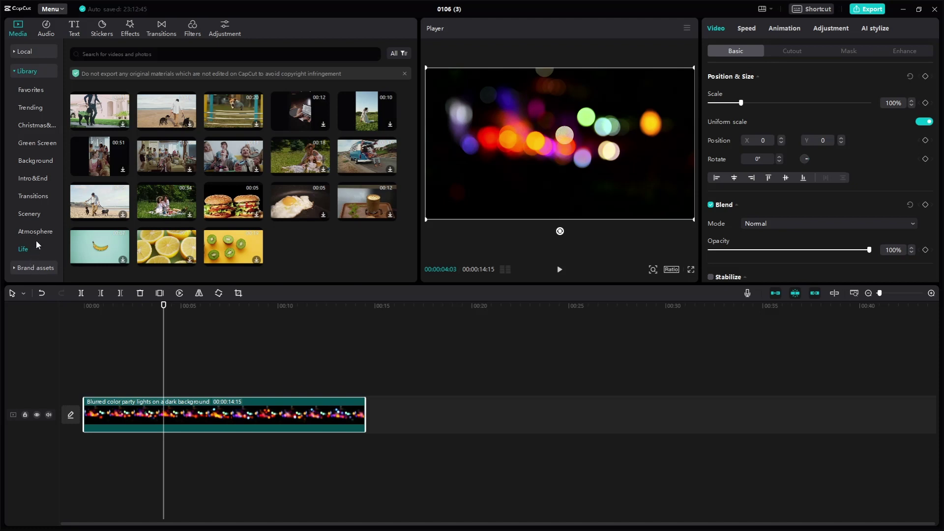
{"action": "mouse_move", "coordinate": [166, 201]}
{"action": "left_click", "coordinate": [34, 267]}
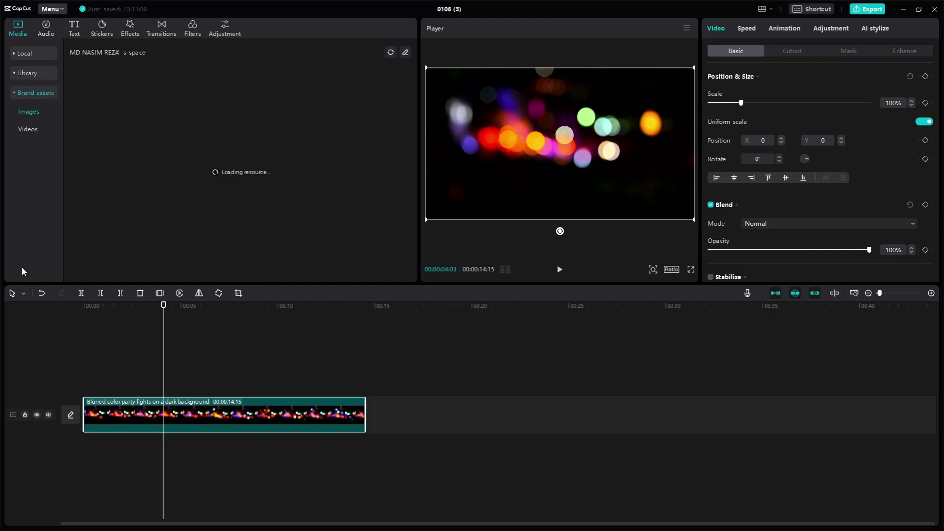
Leave the empty Brand assets videos and return to the Library Favorites
{"action": "left_click", "coordinate": [35, 130]}
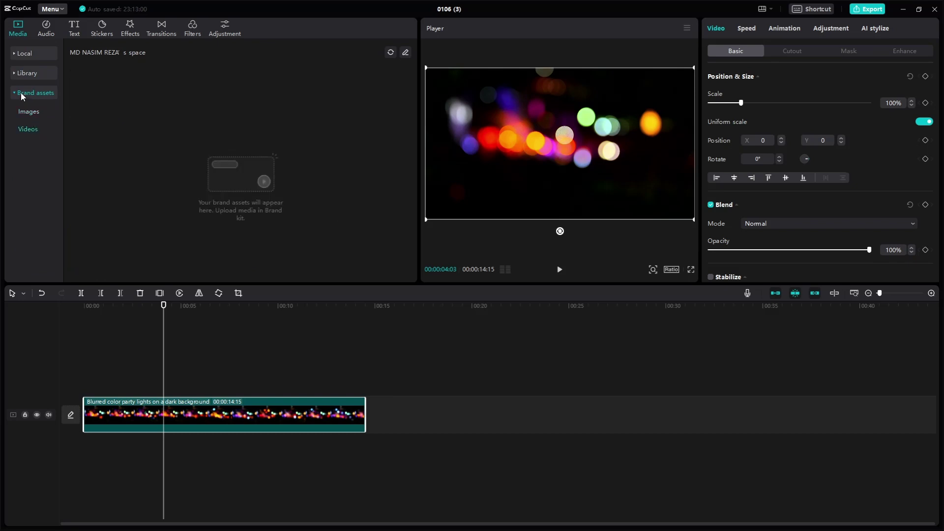
{"action": "left_click", "coordinate": [21, 92]}
{"action": "left_click", "coordinate": [21, 73]}
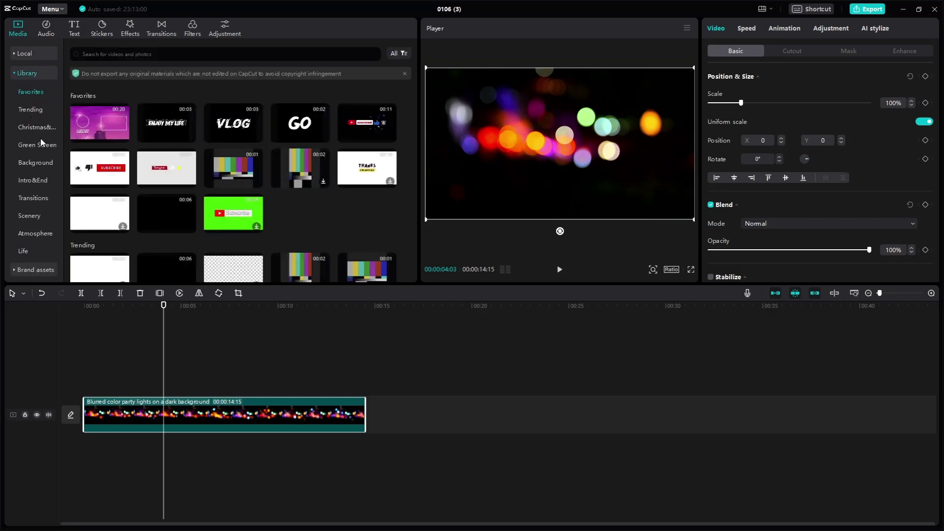
Place the Subscribe/Like animation on a track above the bokeh clip and play it back
{"action": "mouse_move", "coordinate": [367, 123]}
{"action": "left_click", "coordinate": [365, 123]}
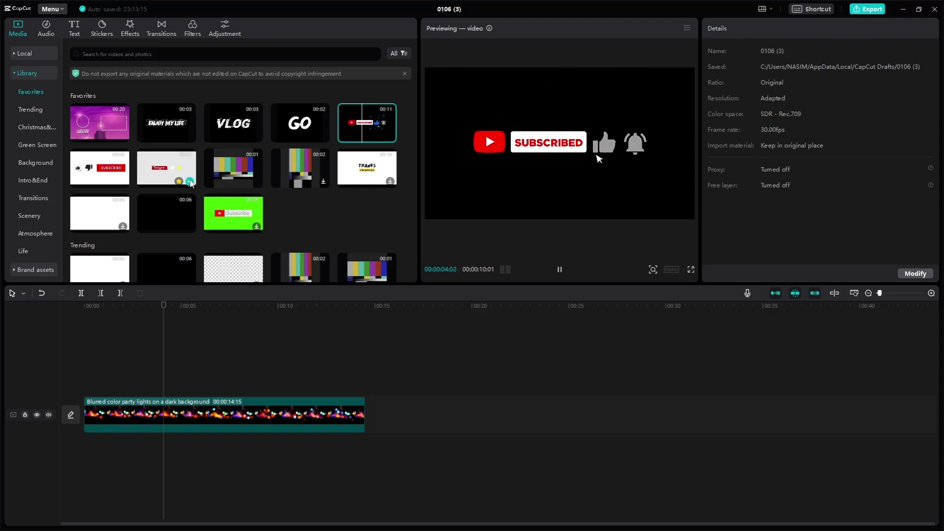
{"action": "mouse_move", "coordinate": [367, 123]}
{"action": "left_mouse_down"}
{"action": "mouse_move", "coordinate": [221, 399]}
{"action": "mouse_move", "coordinate": [133, 374]}
{"action": "mouse_move", "coordinate": [138, 362]}
{"action": "left_mouse_up"}
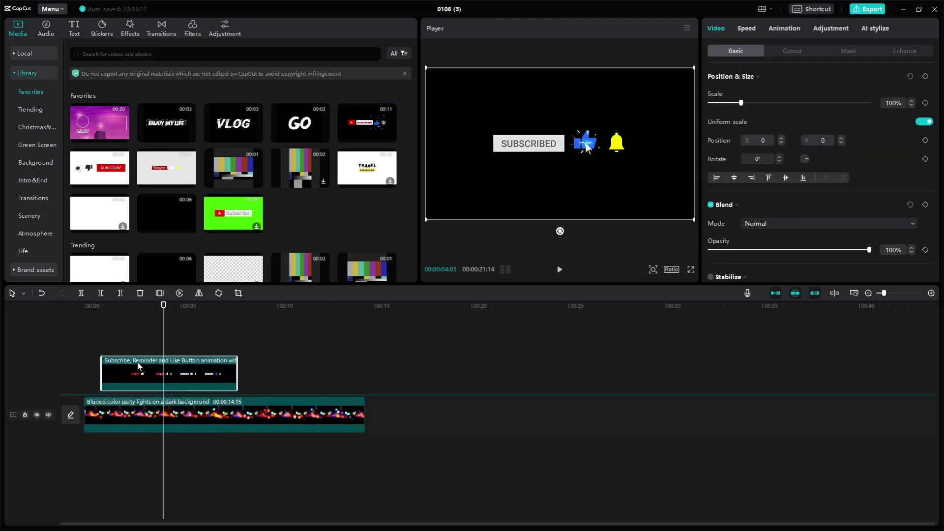
{"action": "key", "text": "Home"}
{"action": "key", "text": "space"}
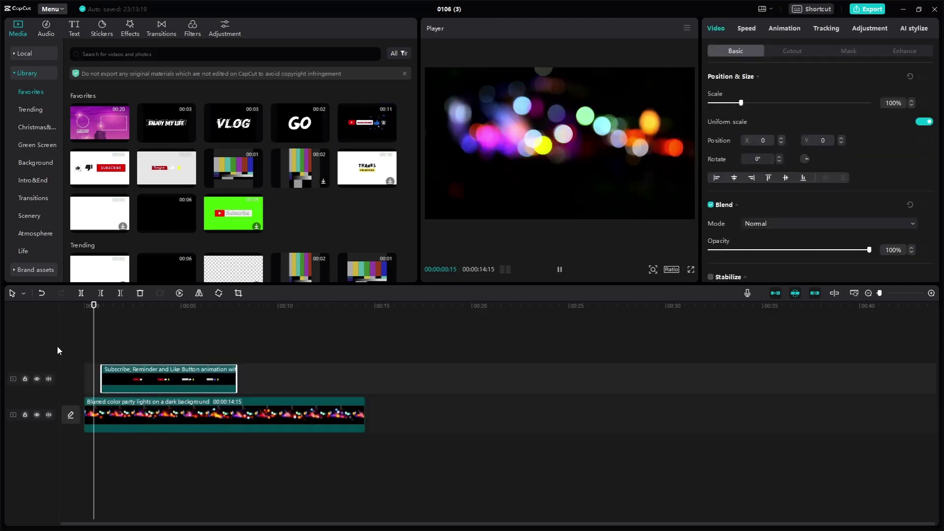
{"action": "key", "text": "space"}
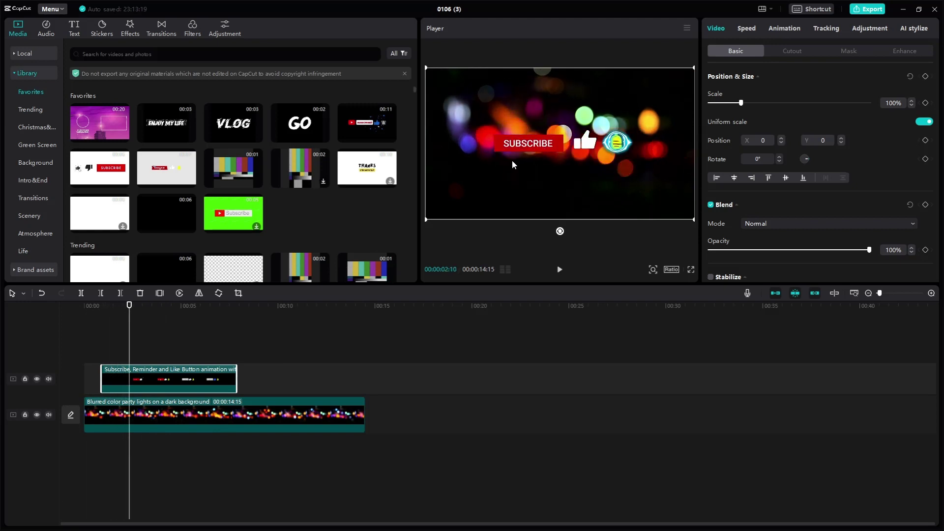
Move the subscribe overlay lower and left in the frame and replay from the start
{"action": "left_click_drag", "start_coordinate": [518, 170], "coordinate": [506, 201]}
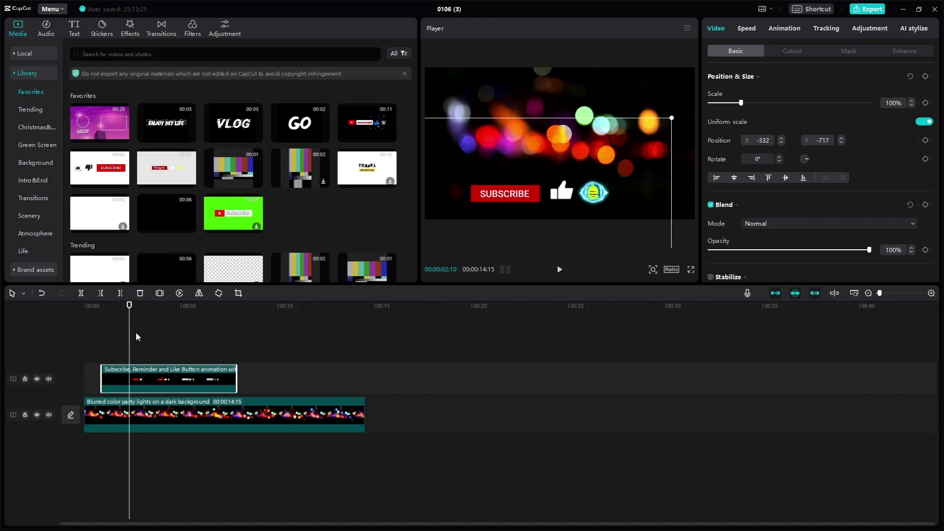
{"action": "left_click_drag", "start_coordinate": [130, 305], "coordinate": [74, 328]}
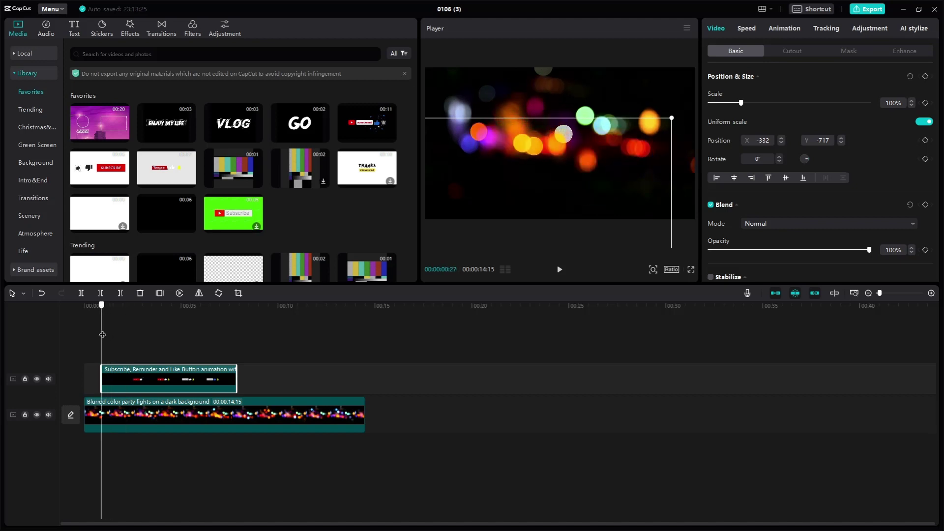
{"action": "key", "text": "space"}
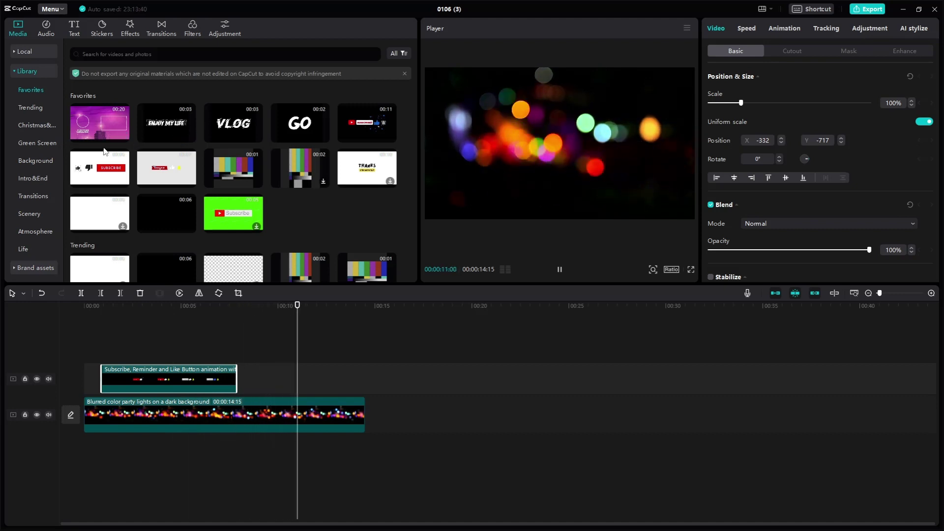
In the Green Screen category, preview the subscribe clip and the thumbs-up clip
{"action": "left_click", "coordinate": [39, 144]}
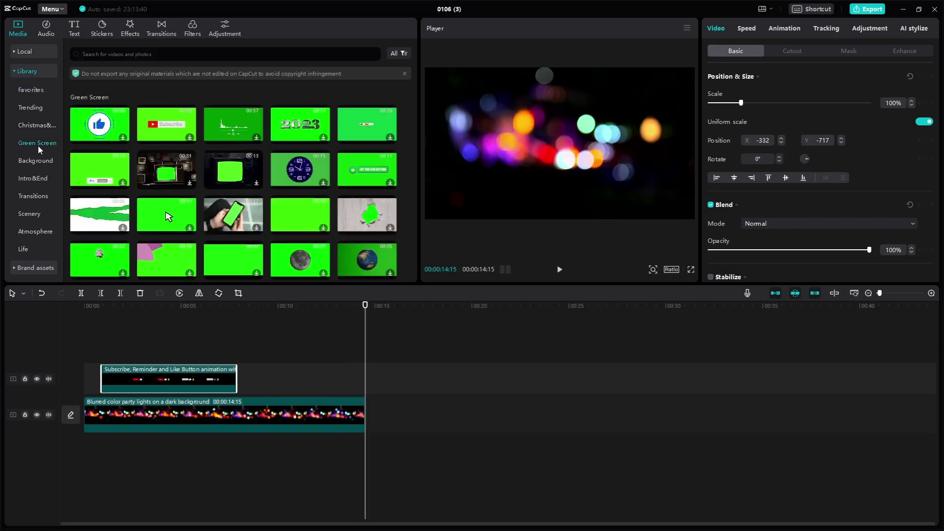
{"action": "left_click", "coordinate": [168, 127]}
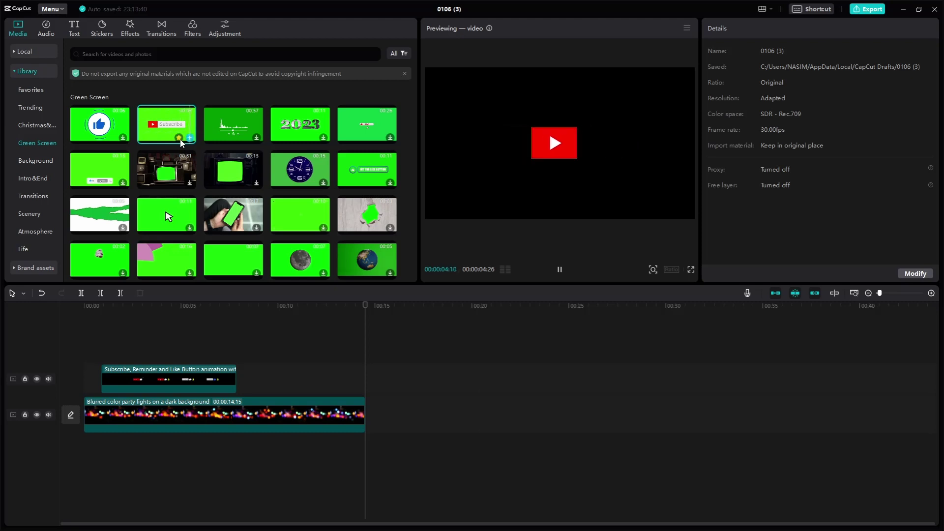
{"action": "left_click", "coordinate": [114, 126]}
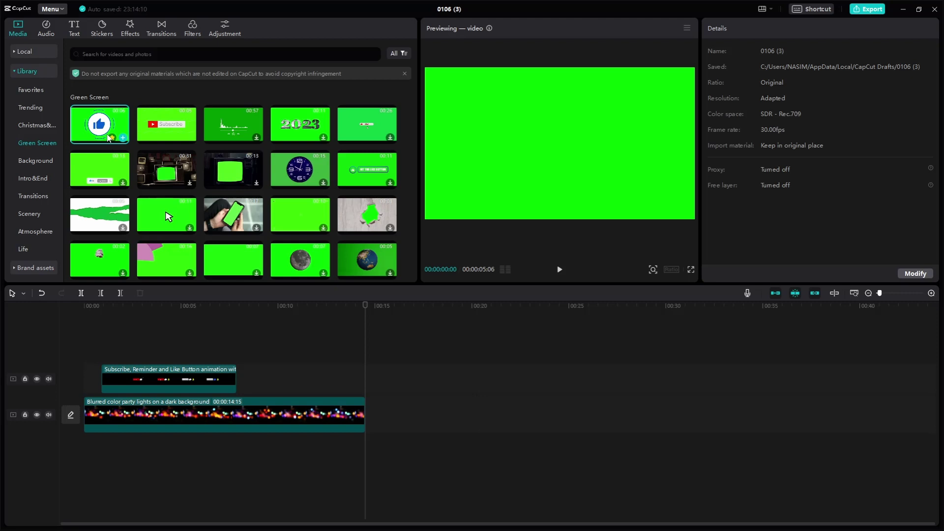
Drag the favourited thumbs-up clip onto the overlay track at about 12 s, play it, then show Intro&End clips
{"action": "left_click", "coordinate": [29, 89]}
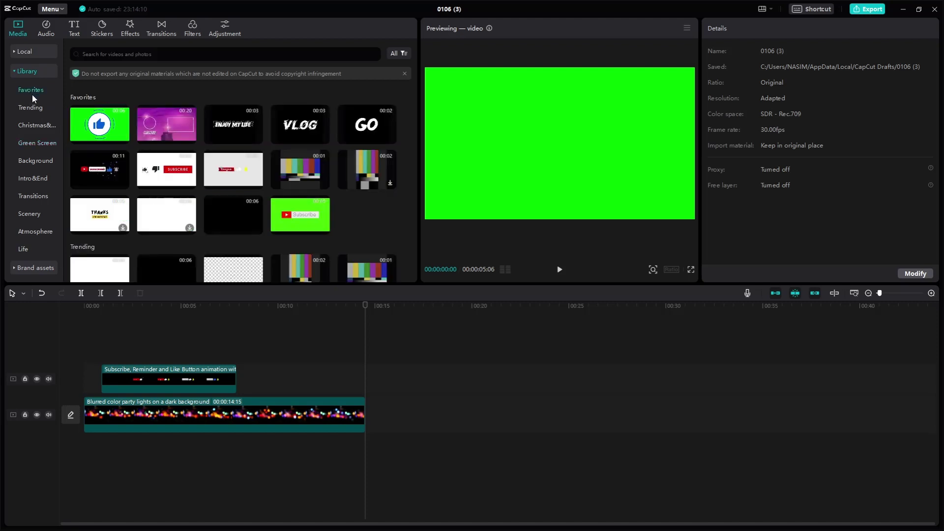
{"action": "left_click", "coordinate": [100, 126]}
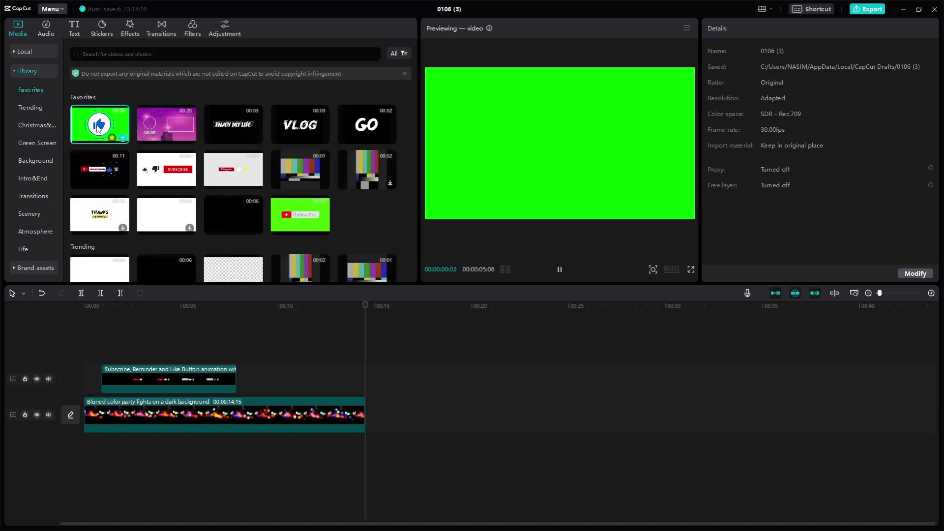
{"action": "left_click_drag", "start_coordinate": [99, 125], "coordinate": [370, 391]}
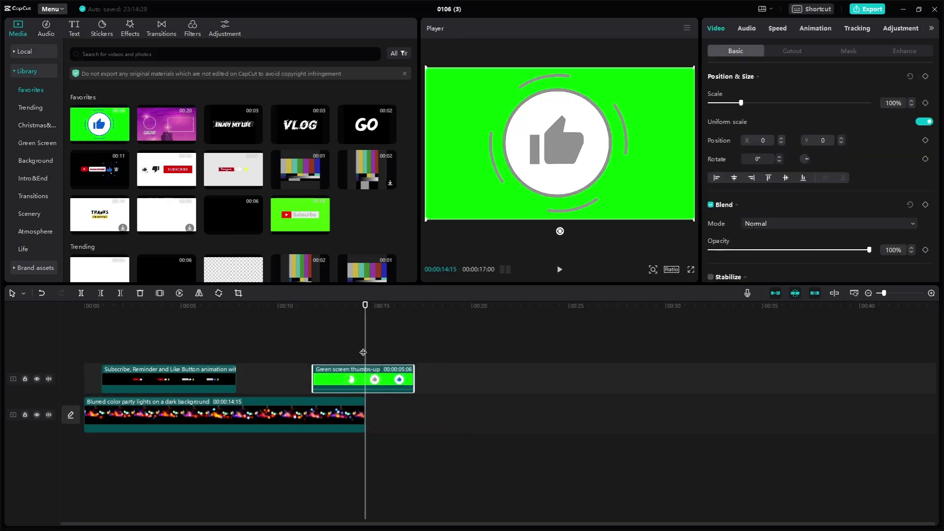
{"action": "left_click", "coordinate": [308, 344]}
{"action": "key", "text": "space"}
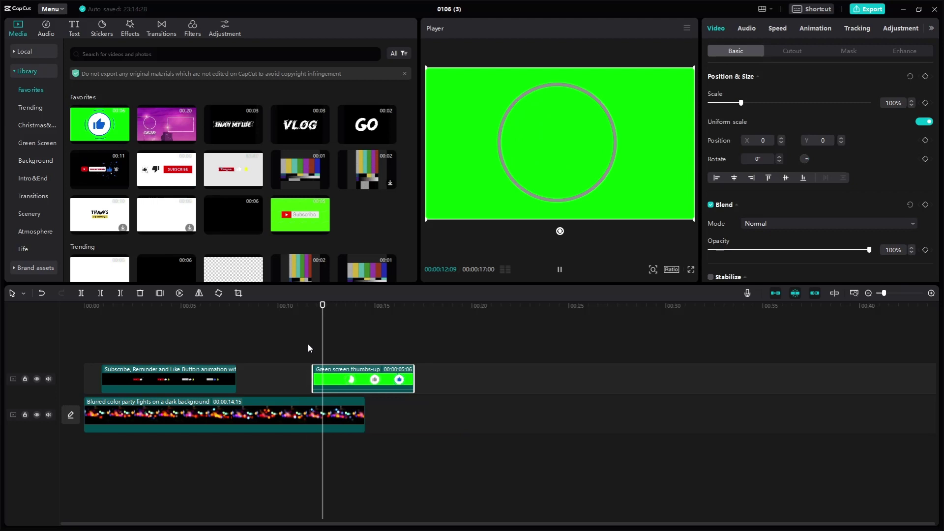
{"action": "left_click", "coordinate": [33, 178]}
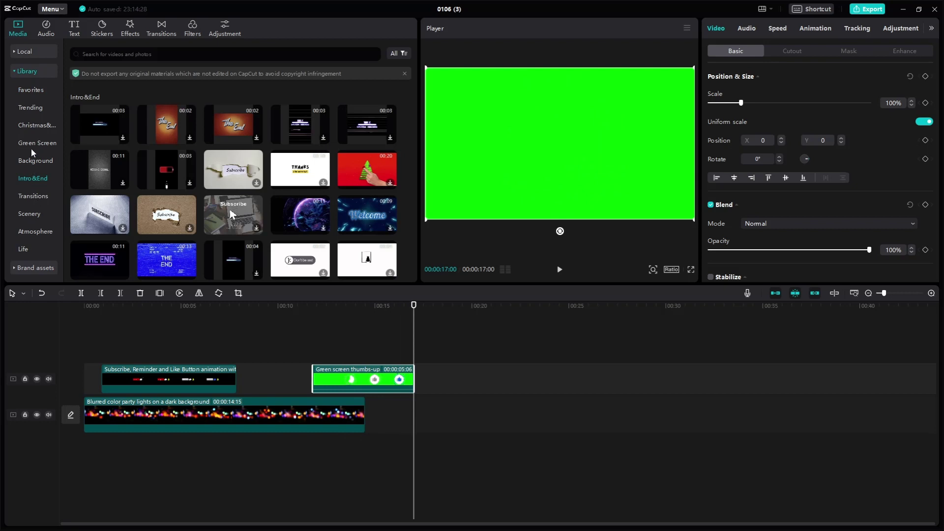
{"action": "mouse_move", "coordinate": [100, 169]}
{"action": "scroll", "coordinate": [229, 209], "scroll_direction": "down", "scroll_amount": 4}
{"action": "scroll", "coordinate": [236, 184], "scroll_direction": "down", "scroll_amount": 2}
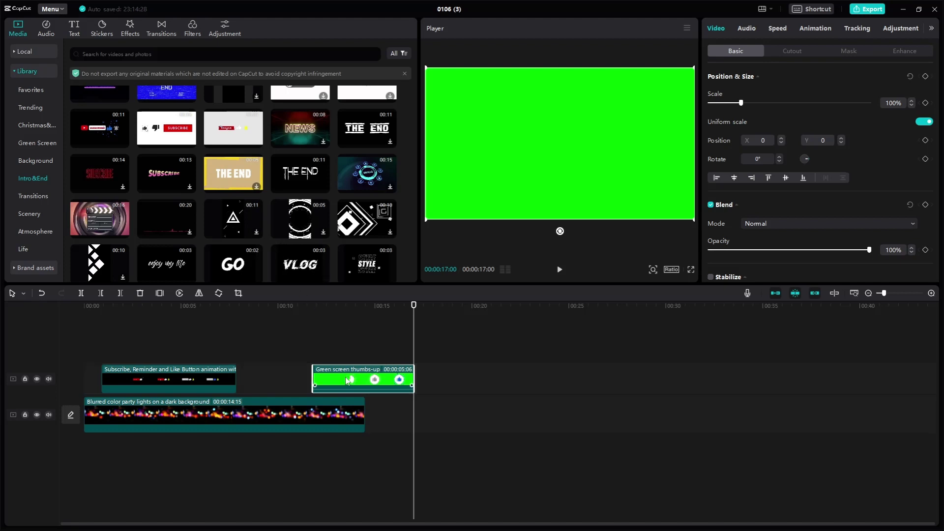
{"action": "left_click_drag", "start_coordinate": [362, 380], "coordinate": [343, 380]}
{"action": "scroll", "coordinate": [237, 198], "scroll_direction": "down", "scroll_amount": 4}
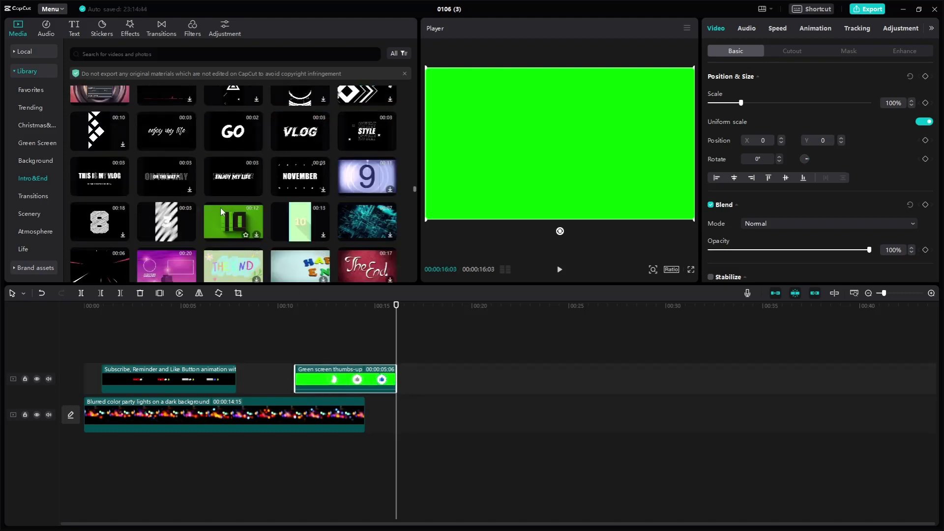